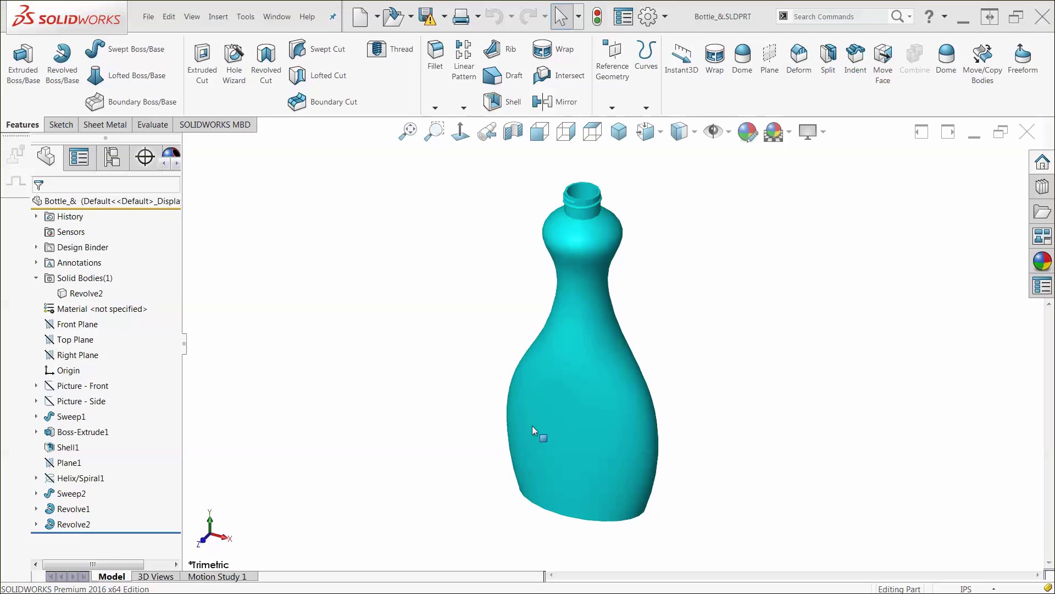
# Change the document units from IPS to Custom, with volume in US fluid ounces
pyautogui.click(966, 589)
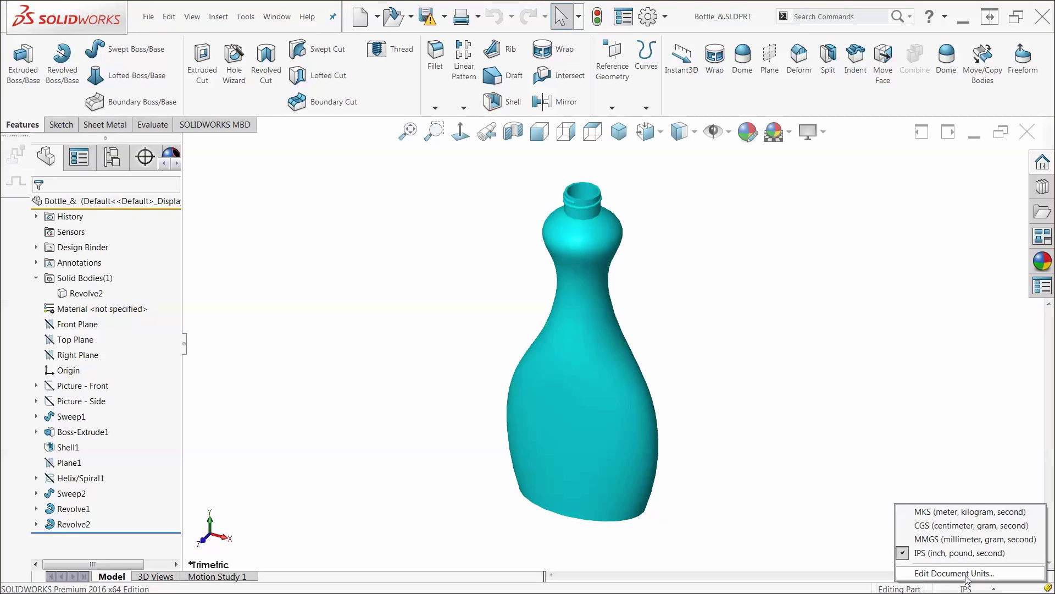
pyautogui.click(953, 573)
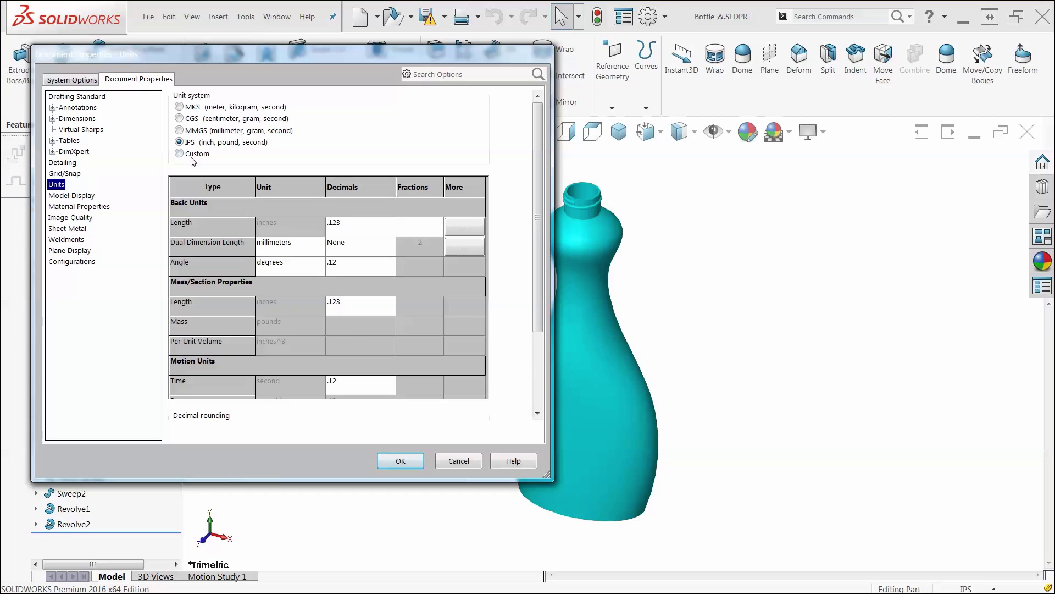
pyautogui.click(182, 153)
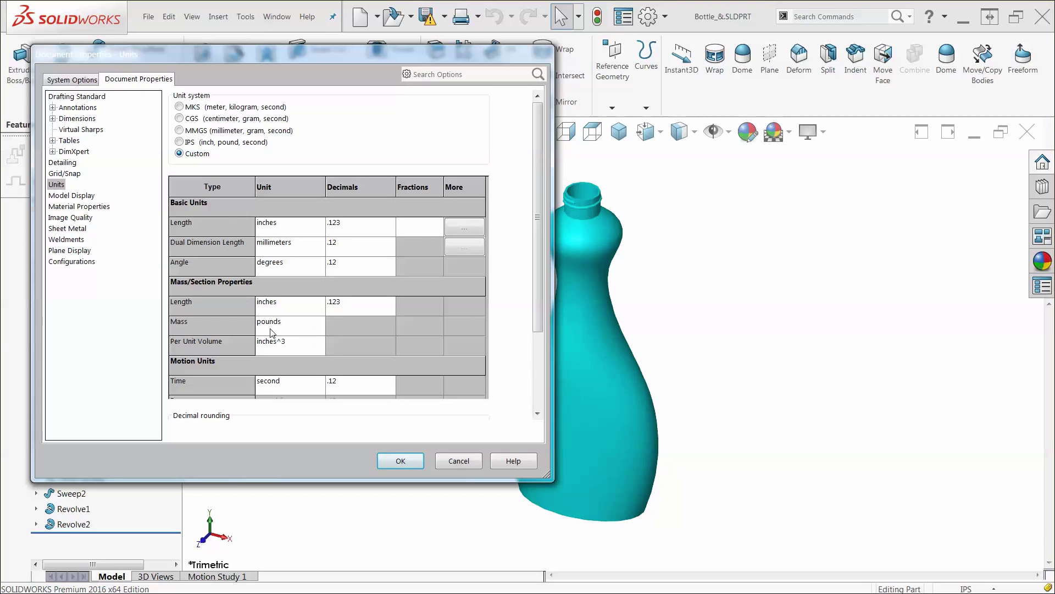
pyautogui.click(320, 344)
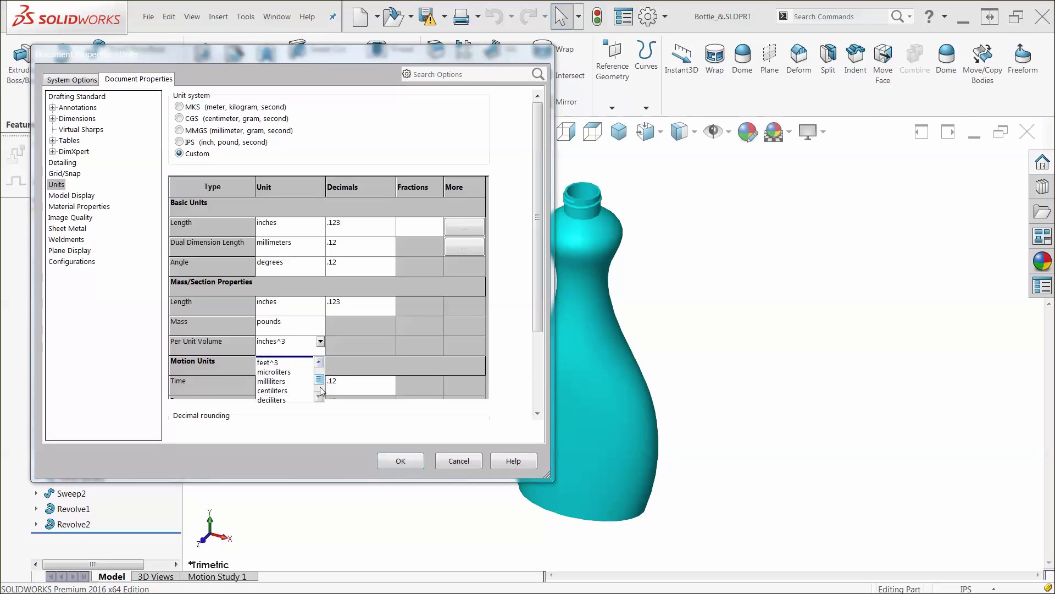
pyautogui.scroll(-3, 297, 381)
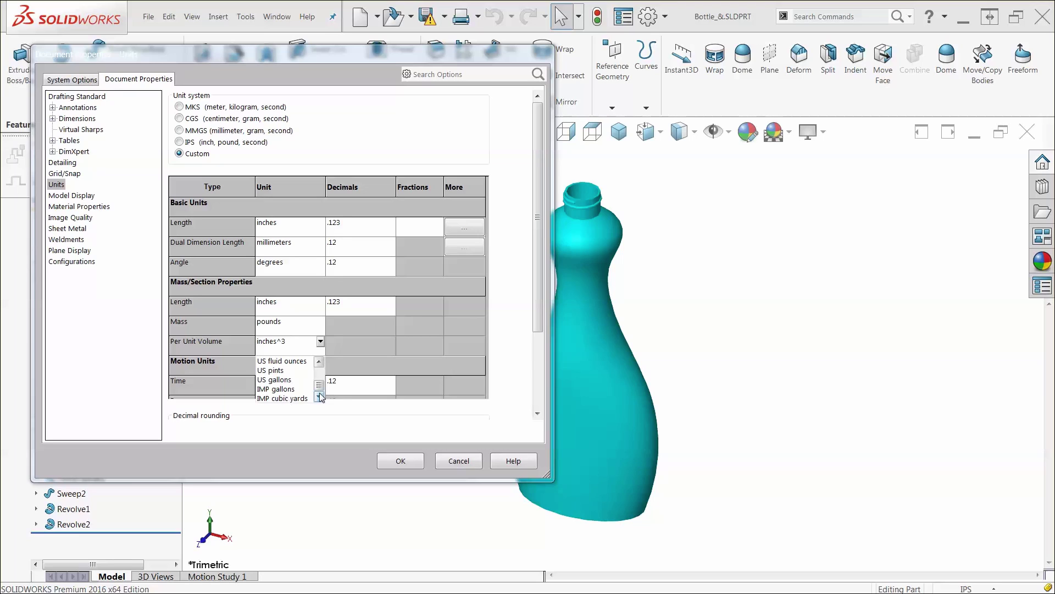
pyautogui.moveTo(321, 387); pyautogui.dragTo(291, 385)
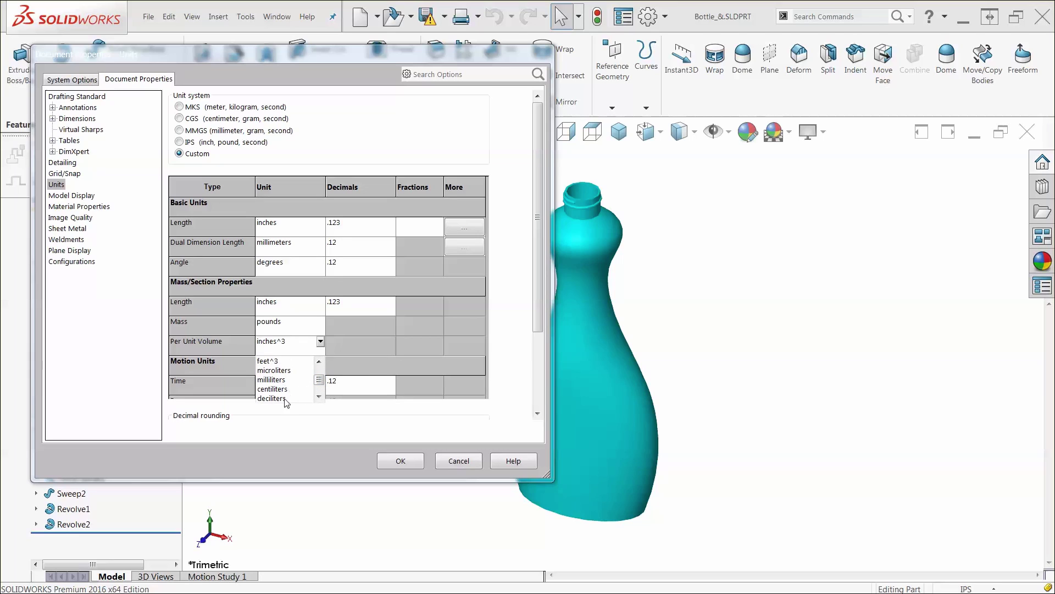
pyautogui.click(319, 396)
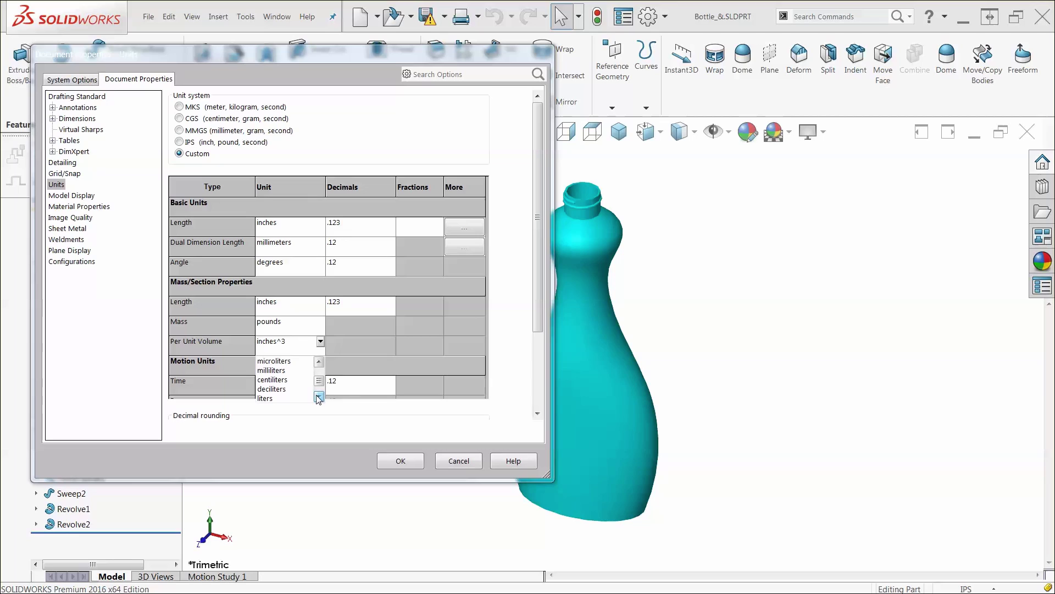
pyautogui.click(320, 397)
pyautogui.click(320, 396)
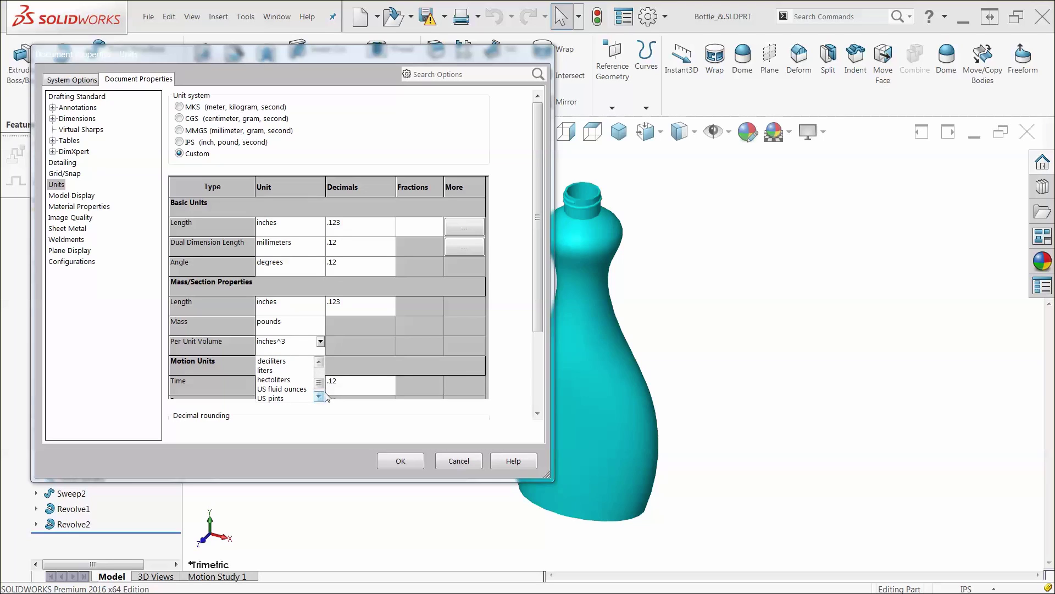
pyautogui.click(298, 389)
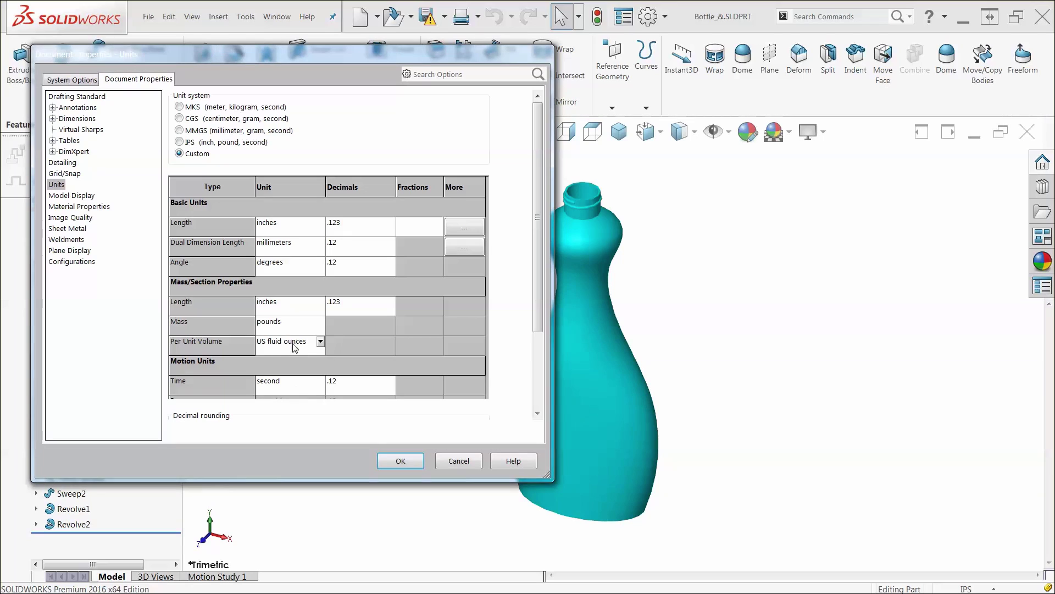
pyautogui.click(402, 461)
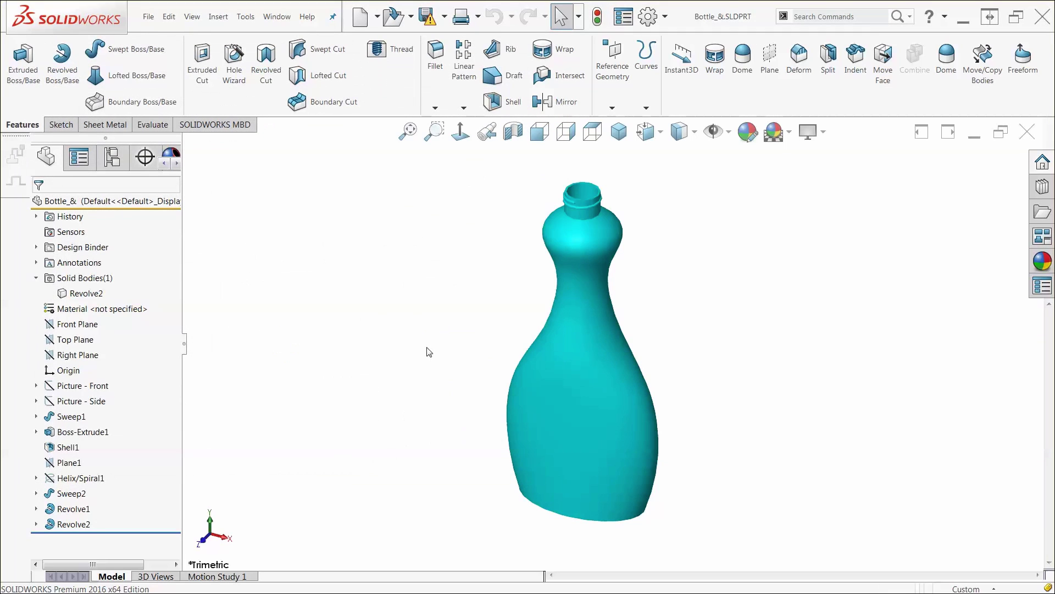
# Roll the bottle back before the Boss-Extrude1 neck and select its top face
pyautogui.click(581, 216)
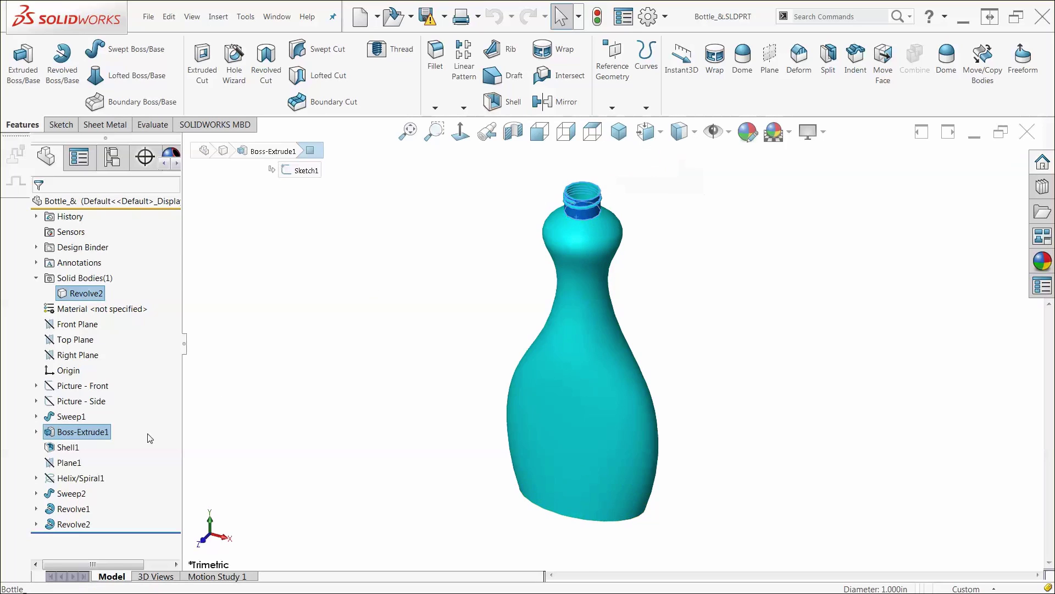
pyautogui.click(59, 437)
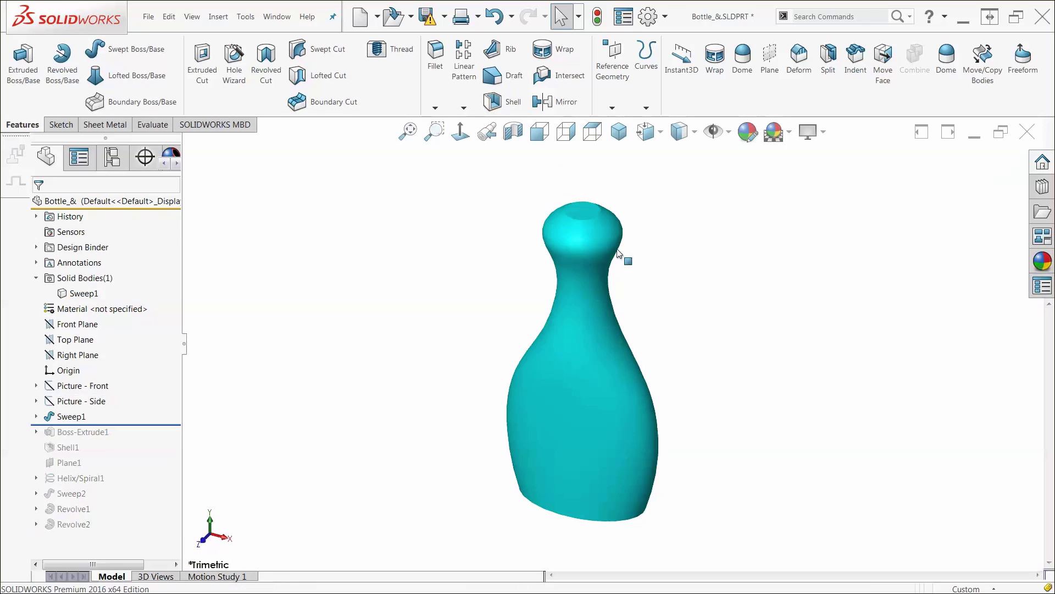
pyautogui.click(576, 213)
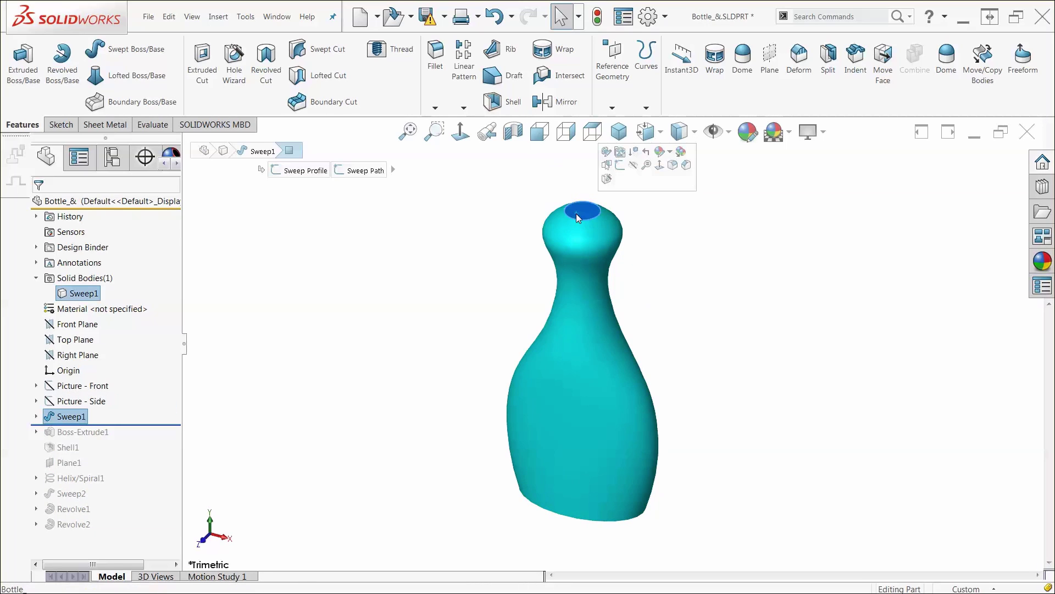
# Define a reference plane on the bottle's top face with 0 offset
pyautogui.click(611, 73)
pyautogui.click(612, 66)
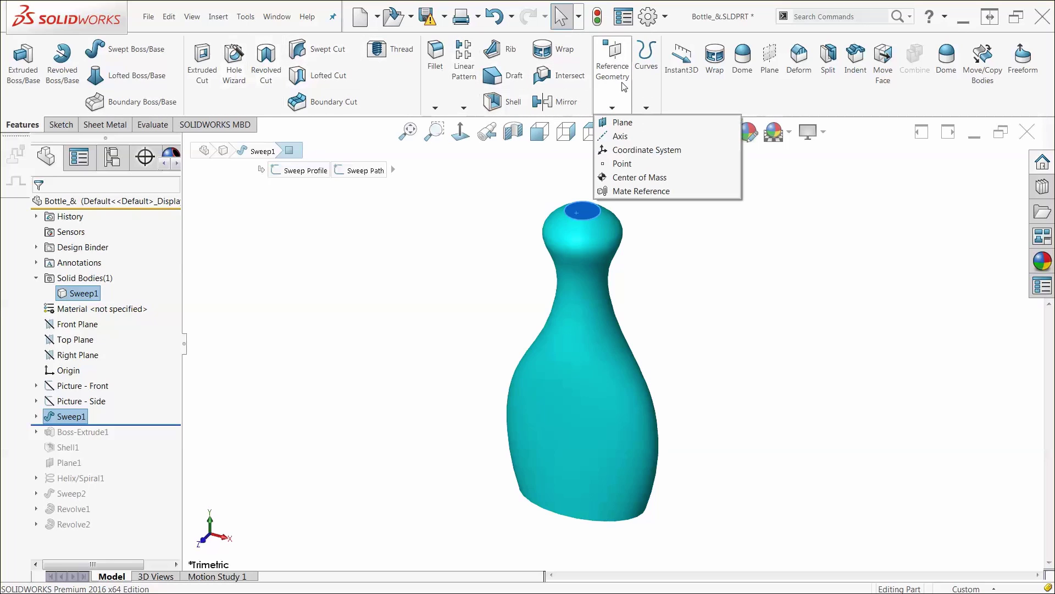
pyautogui.click(614, 123)
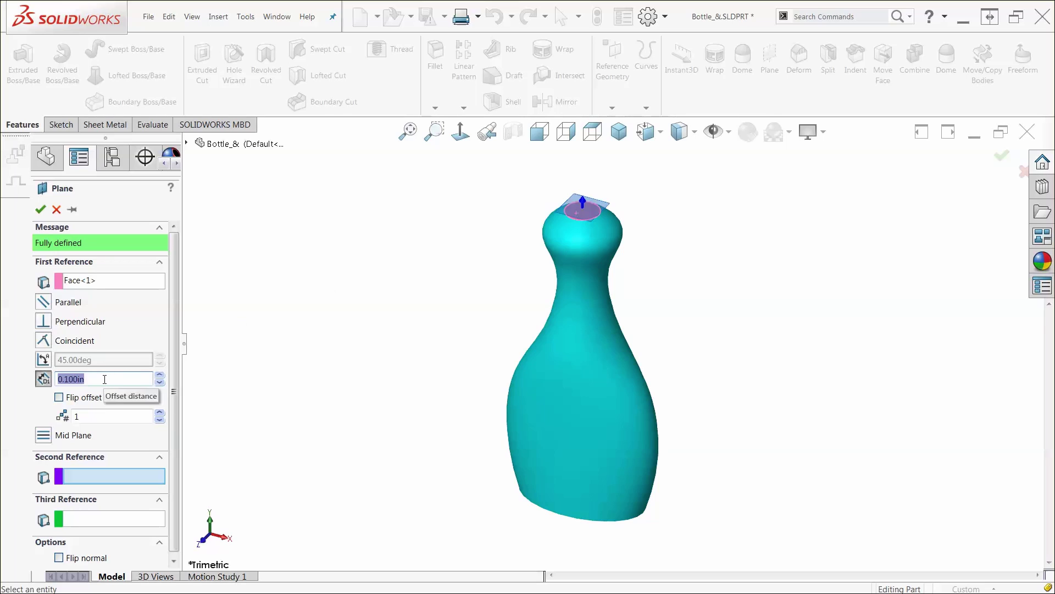
pyautogui.write('0')
pyautogui.press('Return')
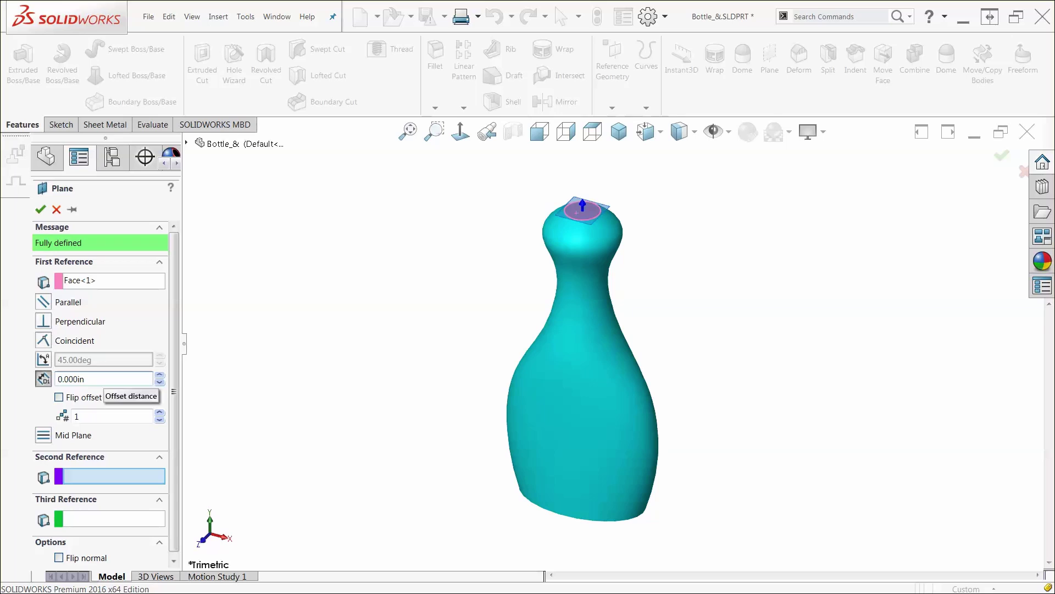
pyautogui.click(87, 378)
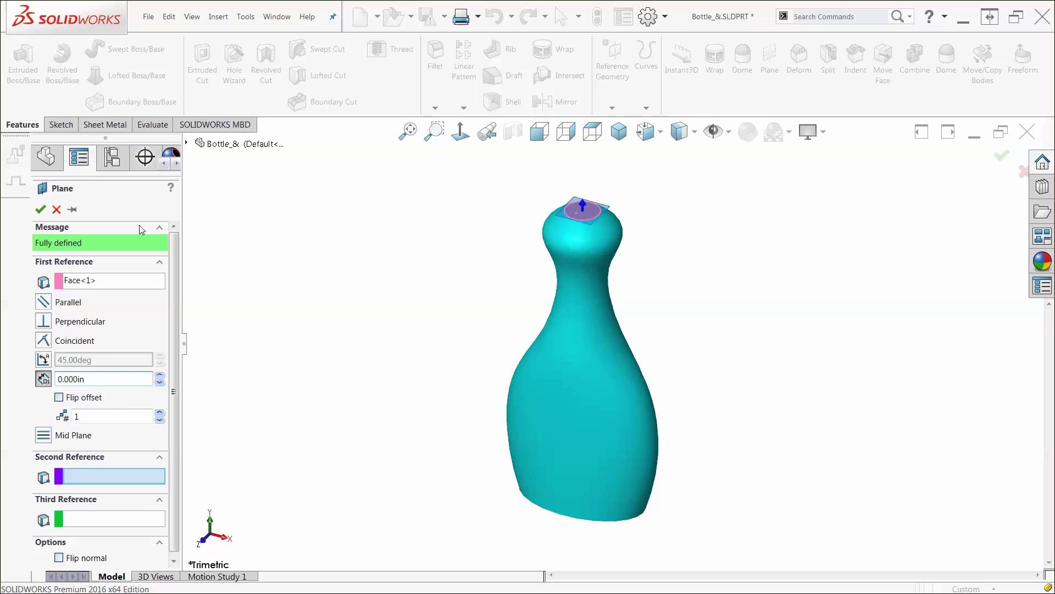
# Accept the plane, rename it 'fill line plane', and roll the feature tree to the end
pyautogui.click(40, 210)
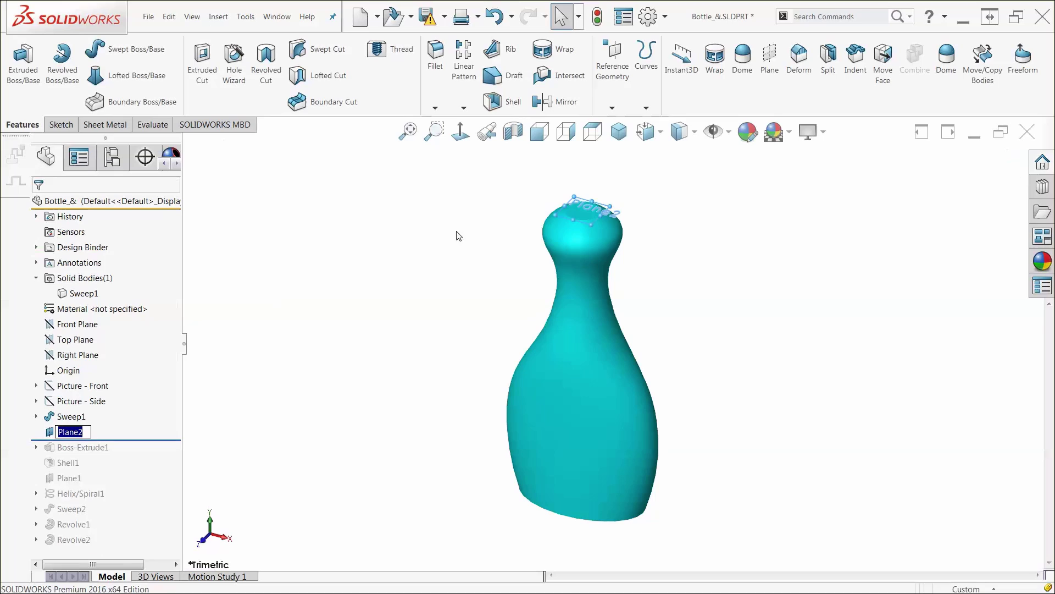
pyautogui.click(48, 433)
pyautogui.write('fill')
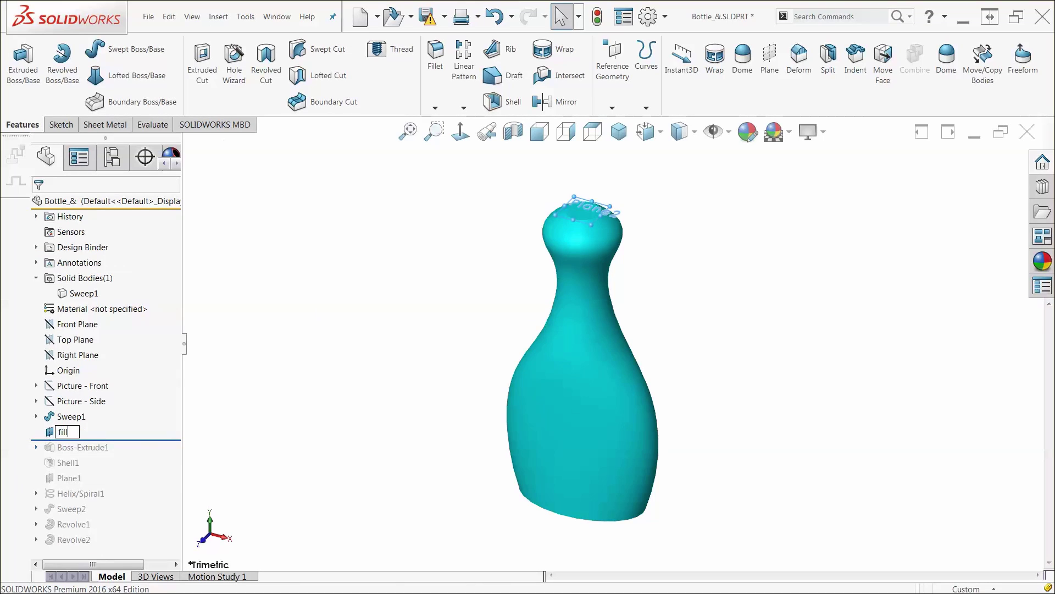
pyautogui.write(' line ')
pyautogui.write('plane')
pyautogui.press('Return')
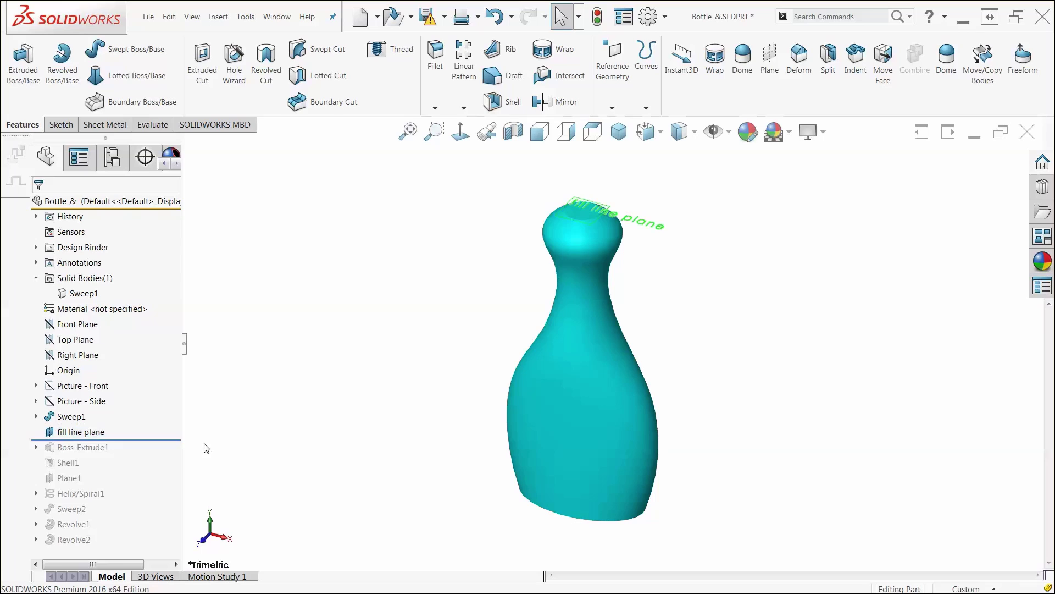
pyautogui.rightClick(164, 432)
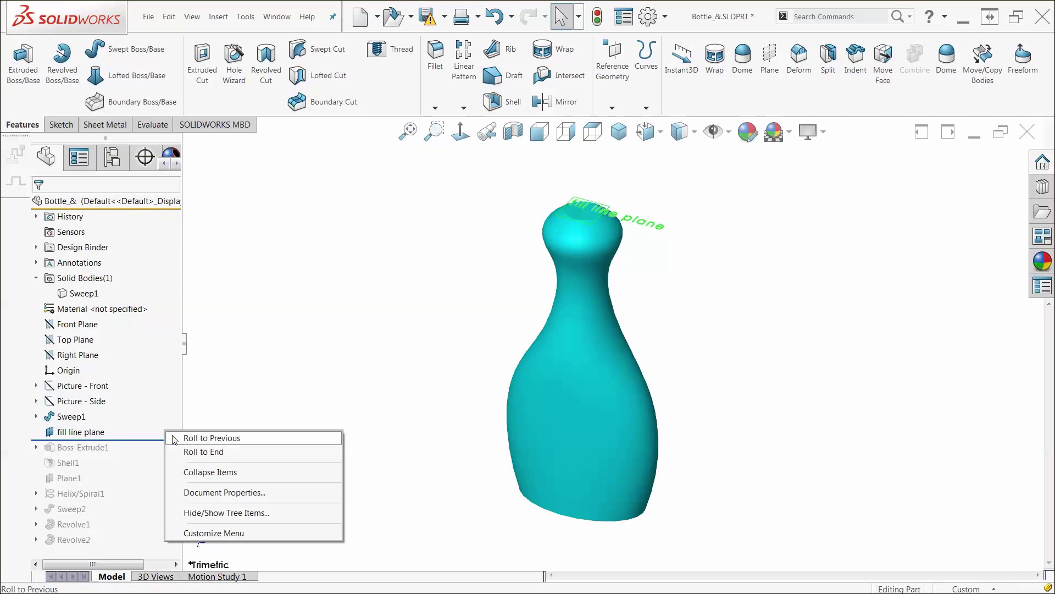
pyautogui.click(200, 452)
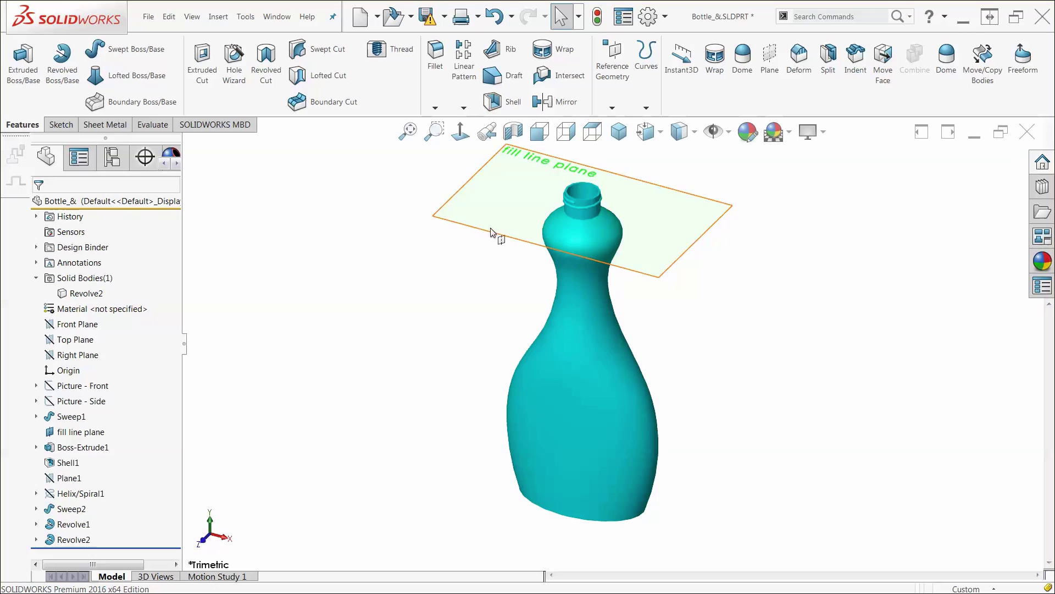
# Find Intersect by searching commands for 'int' and launch it from the Features ribbon
pyautogui.click(555, 77)
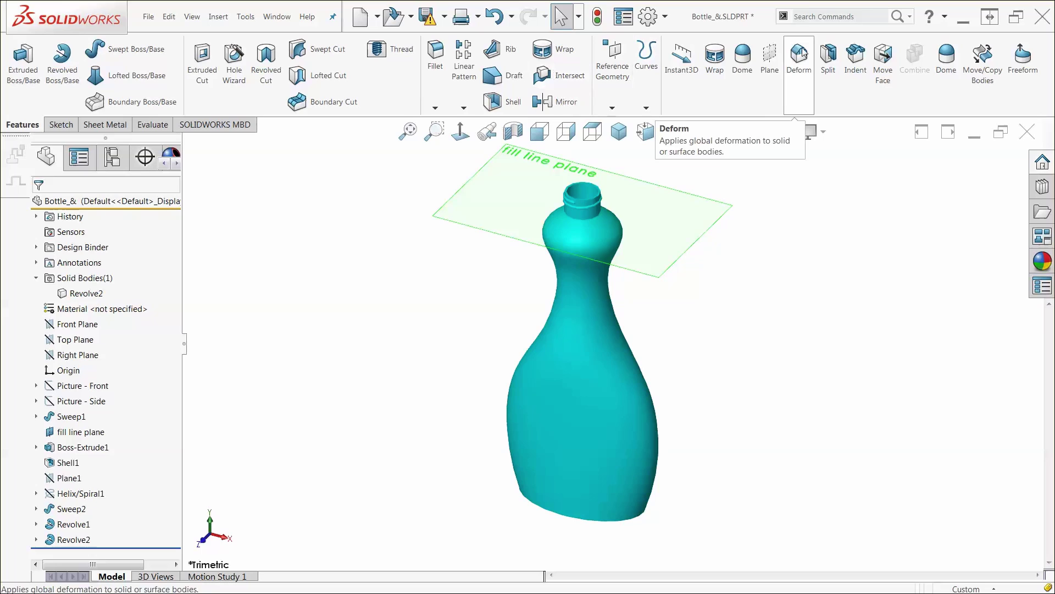
pyautogui.click(801, 16)
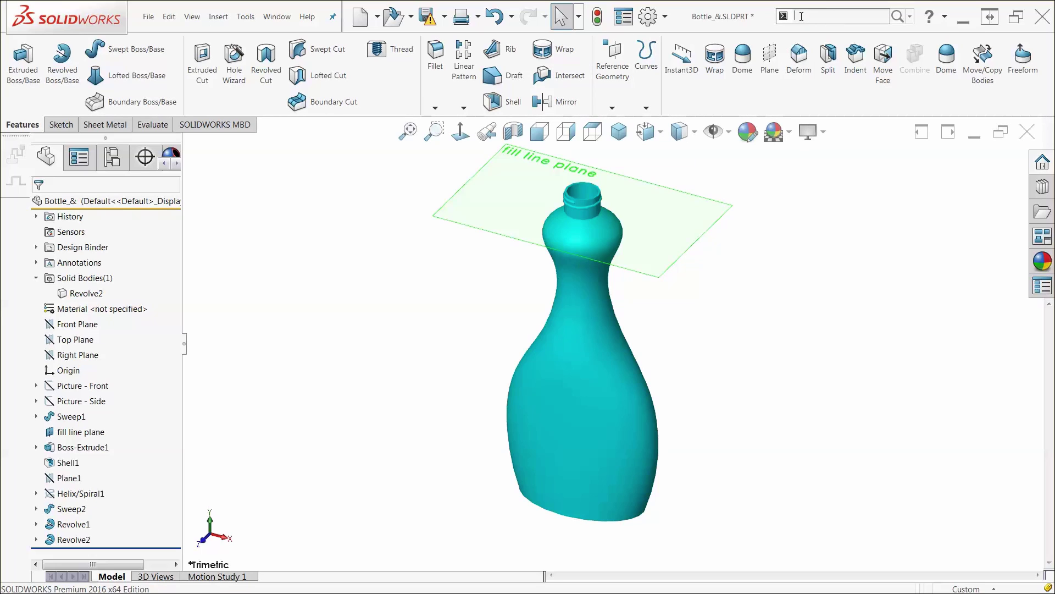
pyautogui.write('nt')
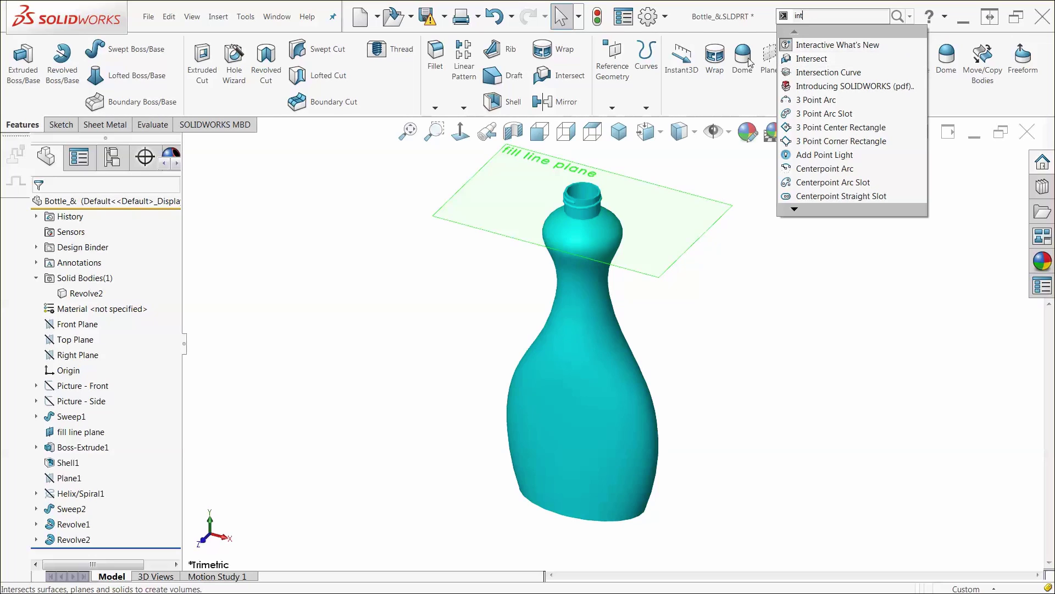
pyautogui.moveTo(922, 60)
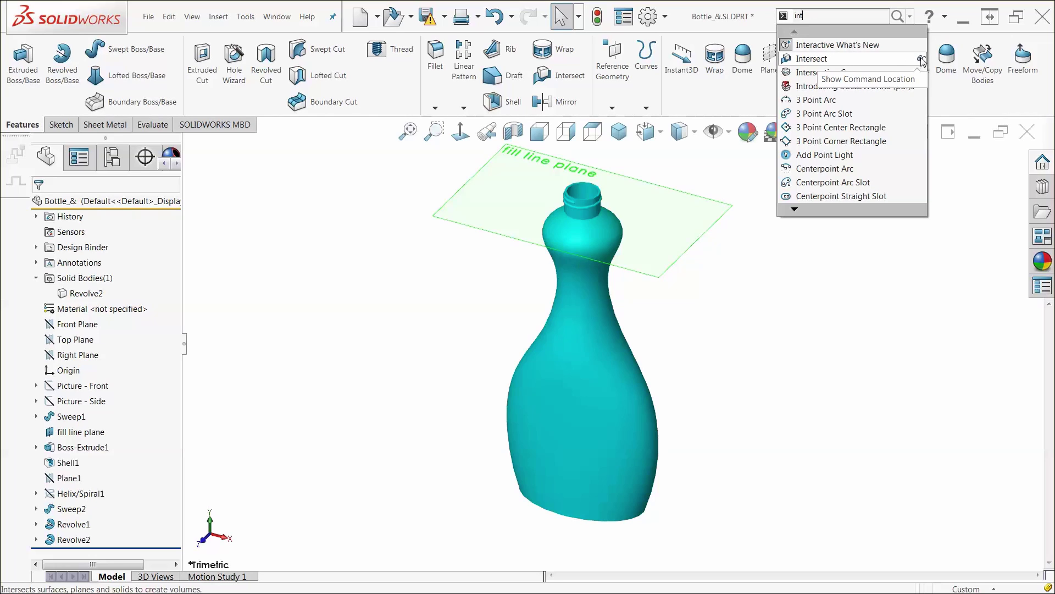
pyautogui.click(921, 62)
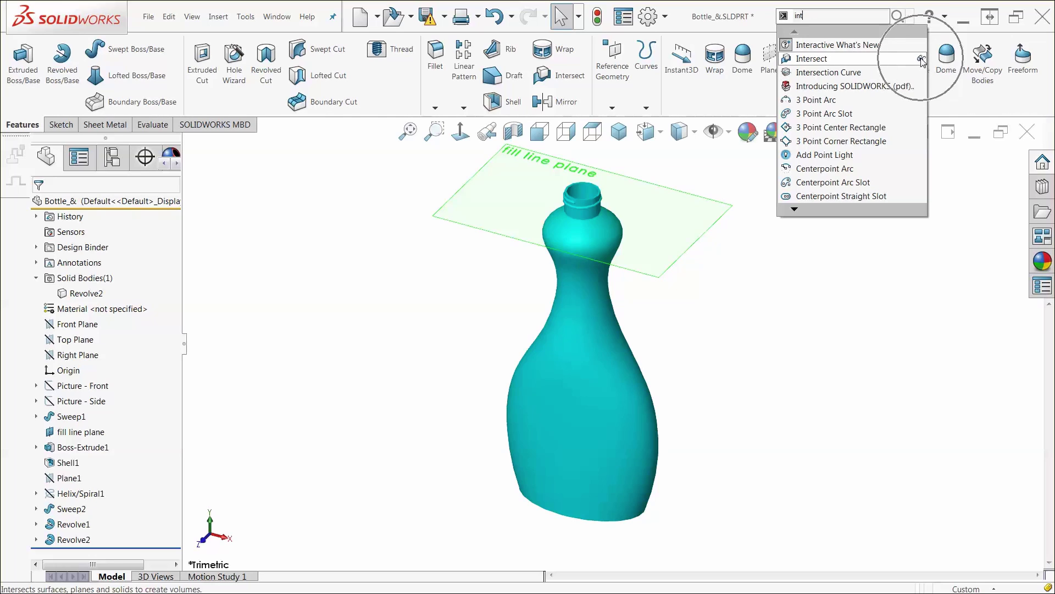
pyautogui.click(561, 79)
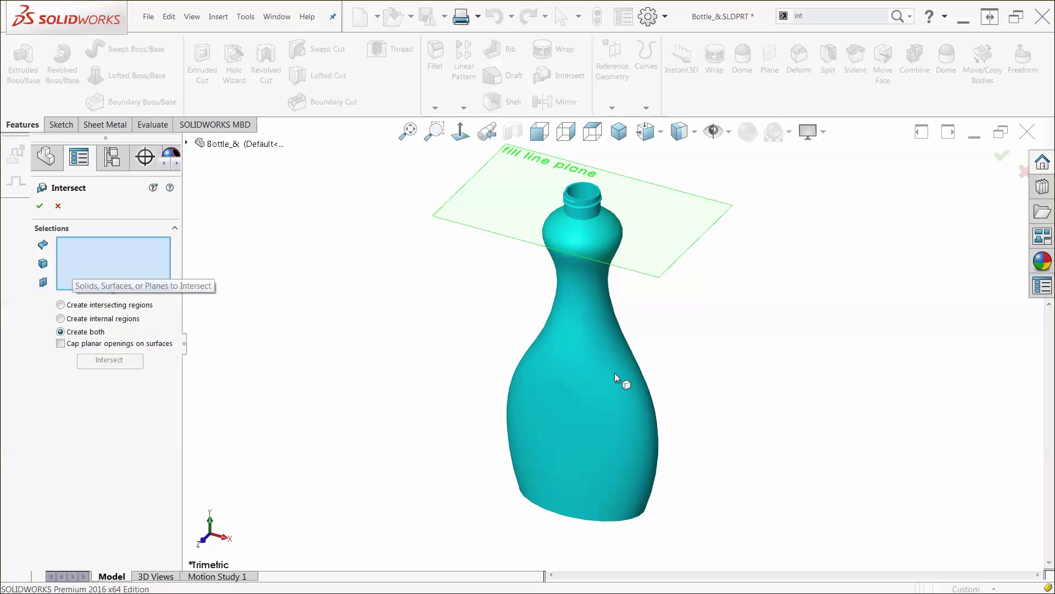
# Intersect Revolve2 with the fill line plane, keeping only internal regions
pyautogui.click(578, 405)
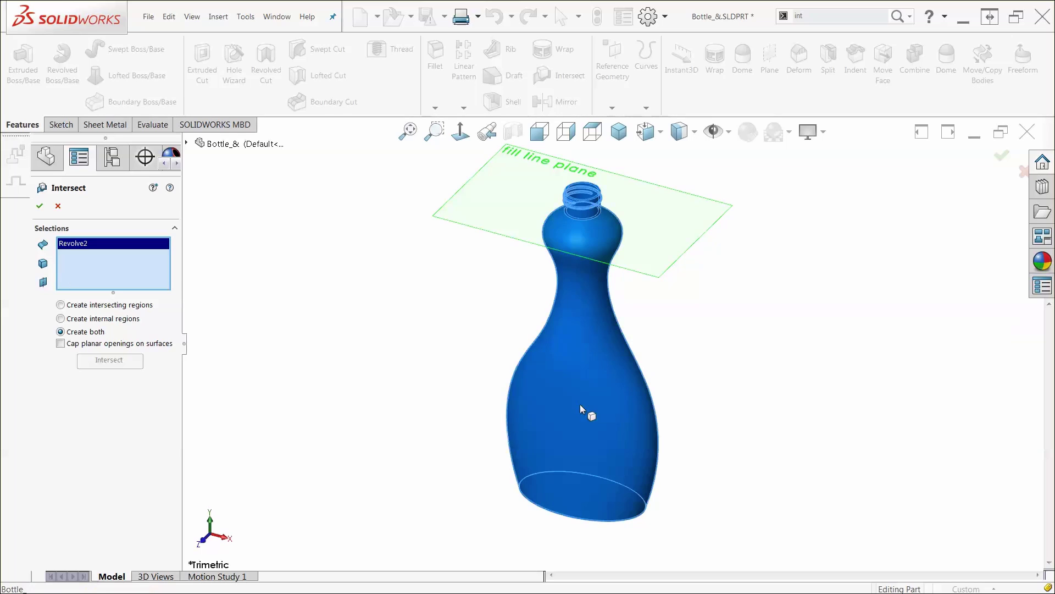
pyautogui.click(532, 213)
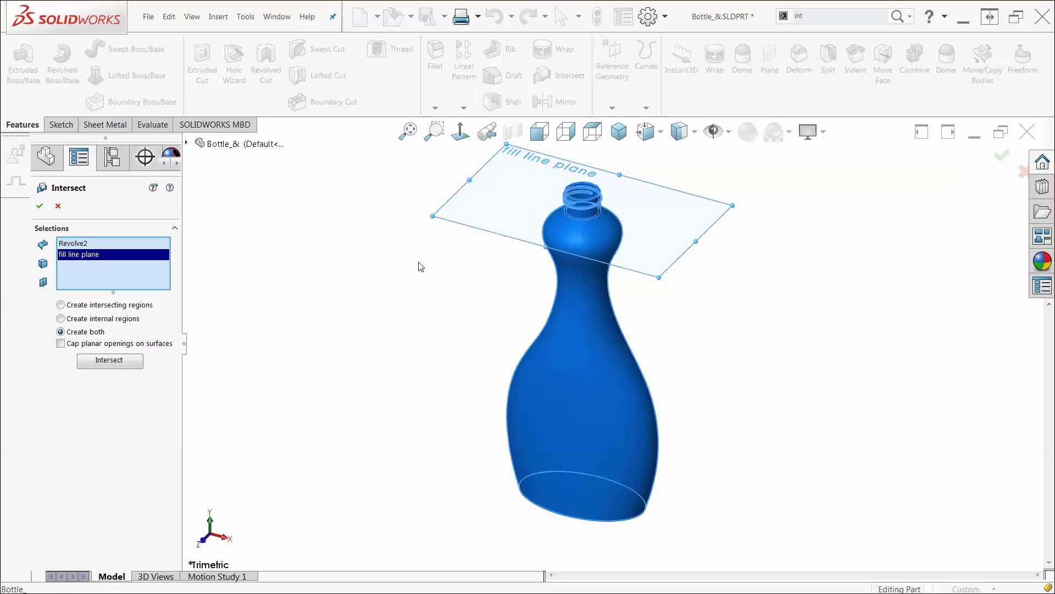
pyautogui.click(61, 318)
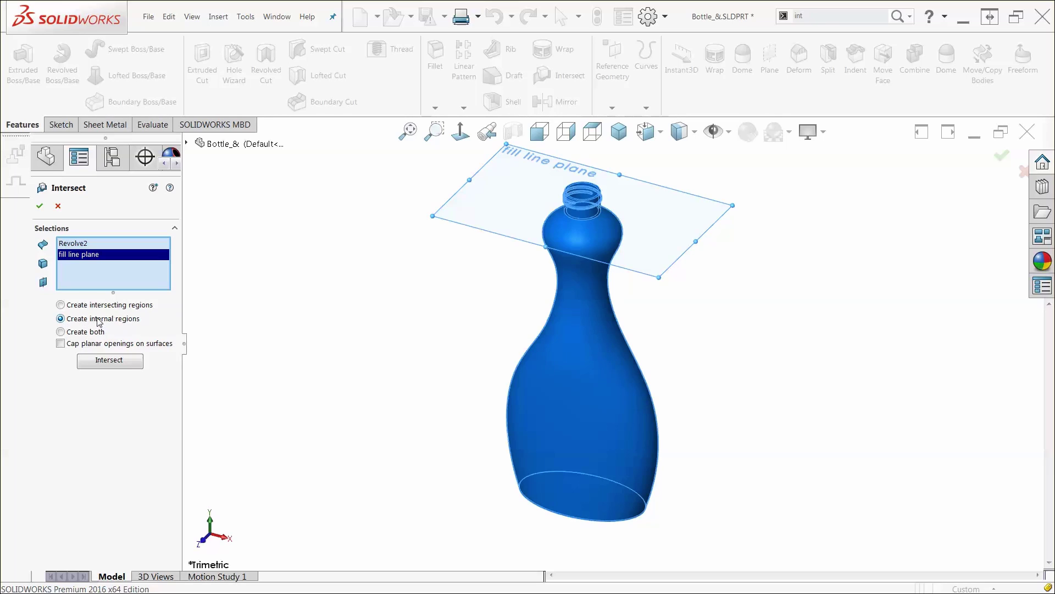
pyautogui.click(110, 361)
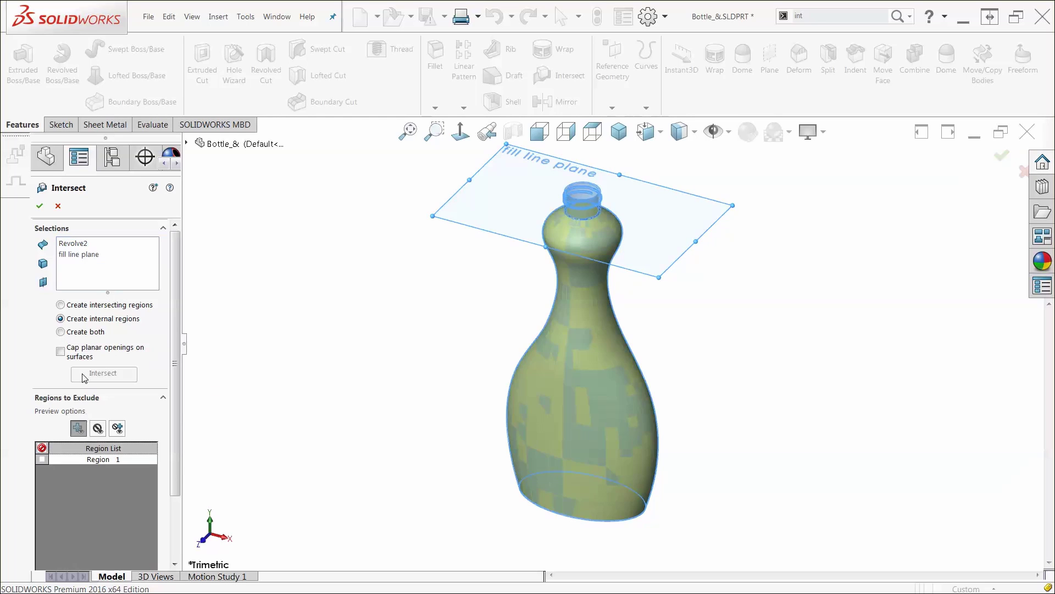
pyautogui.click(40, 206)
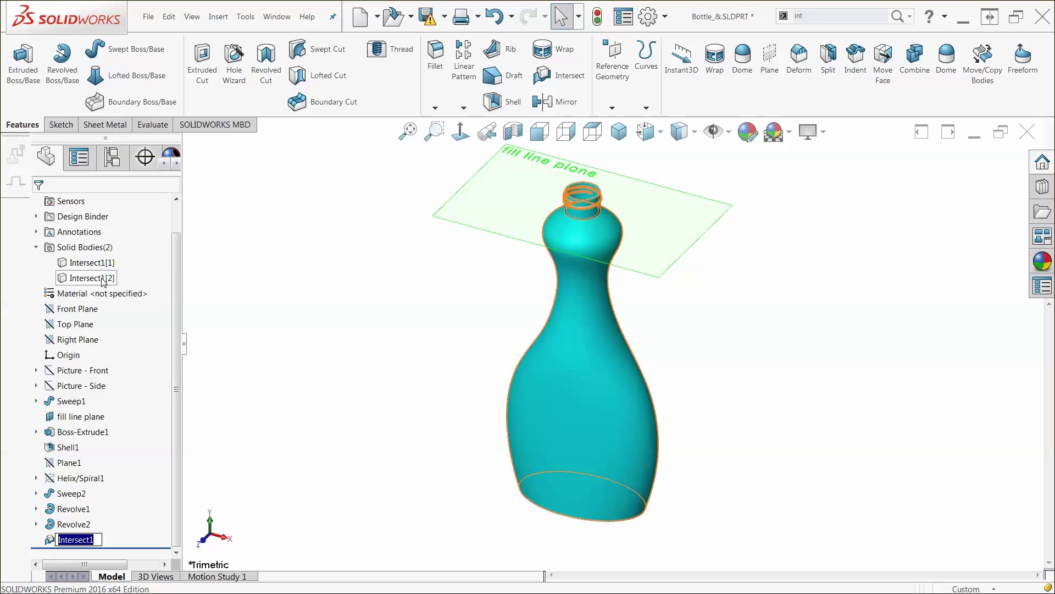
# Hide the Intersect1[2] shell body and clear the selection
pyautogui.click(90, 278)
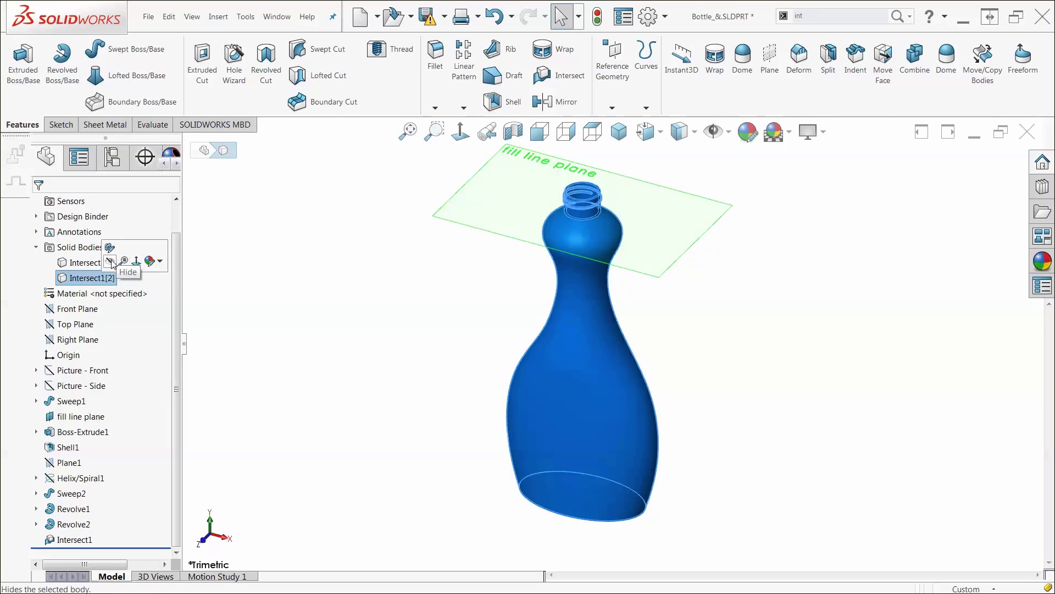
pyautogui.click(112, 263)
pyautogui.click(323, 364)
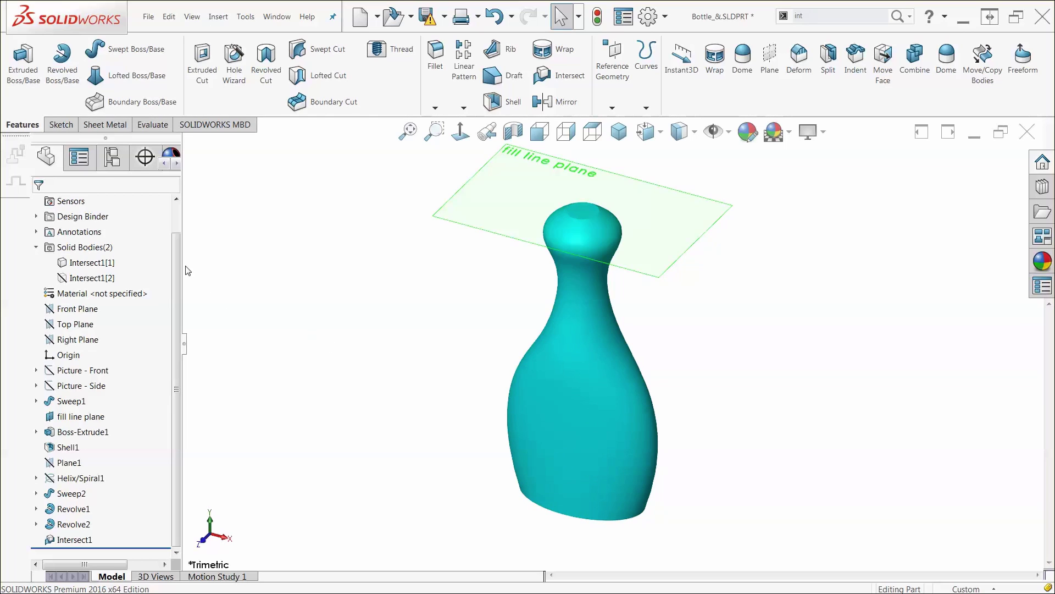
# Confirm in Mass Properties that the volume is 25.364 US fluid ounces
pyautogui.click(157, 126)
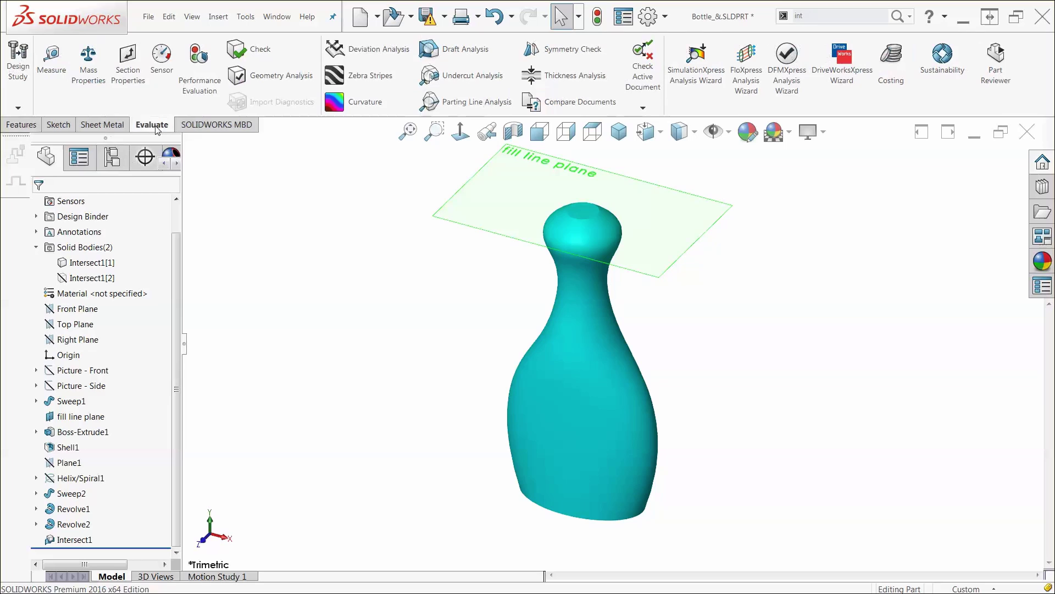
pyautogui.click(89, 70)
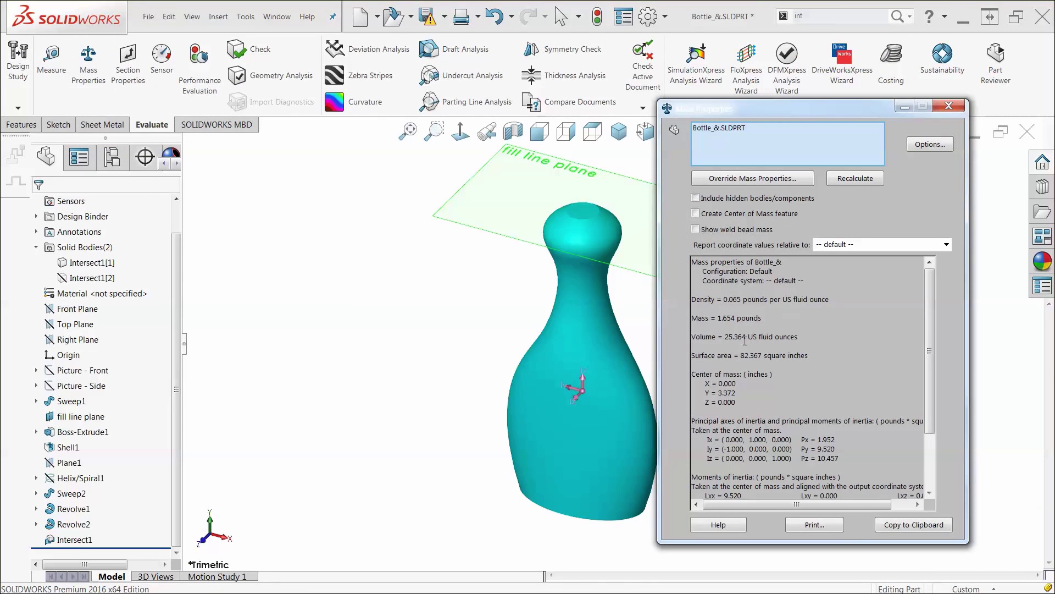
pyautogui.moveTo(753, 336); pyautogui.dragTo(692, 336)
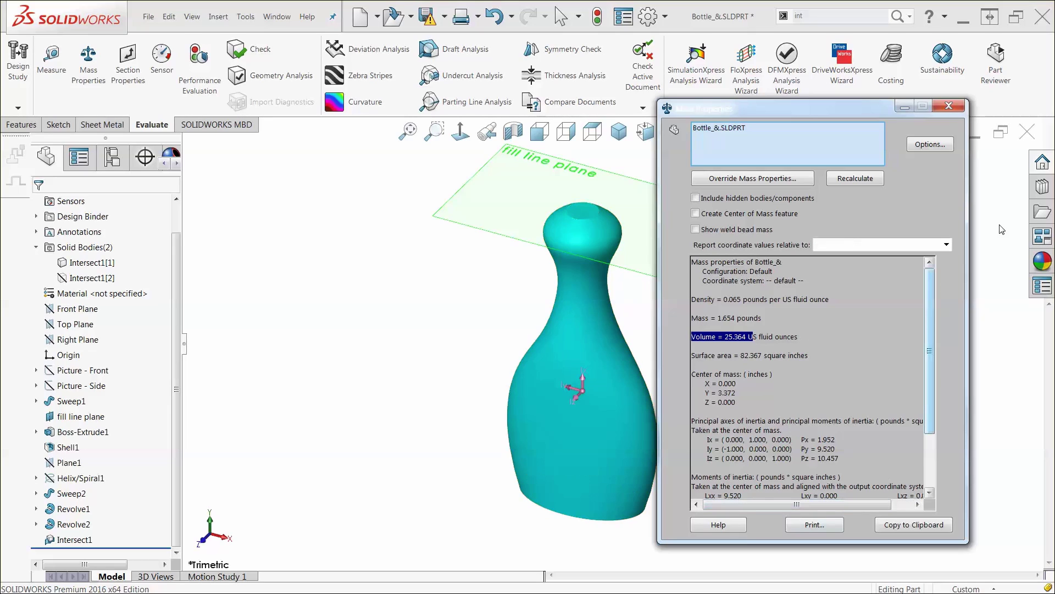
pyautogui.click(950, 108)
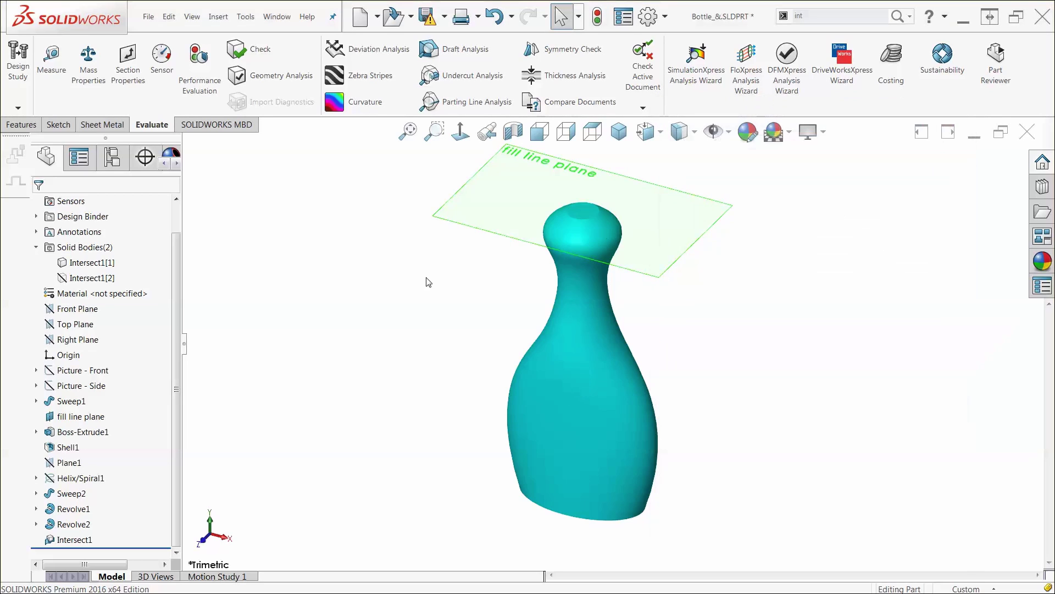